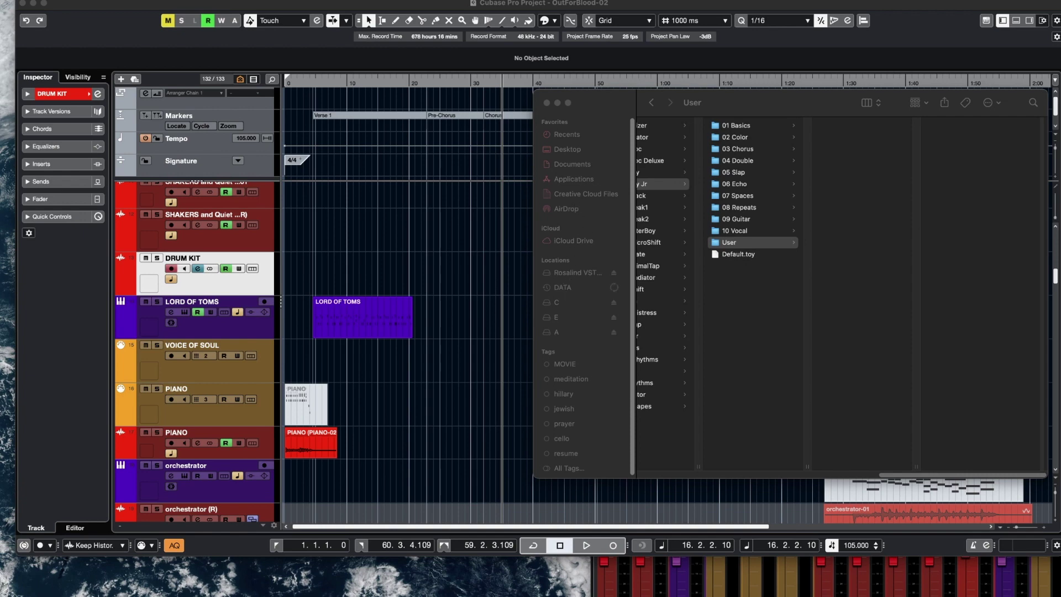
# - Bring the SOUNDTOYS PRESET Finder window fully into view and select Octave Down Divider.toy
pyautogui.press('super+Tab')
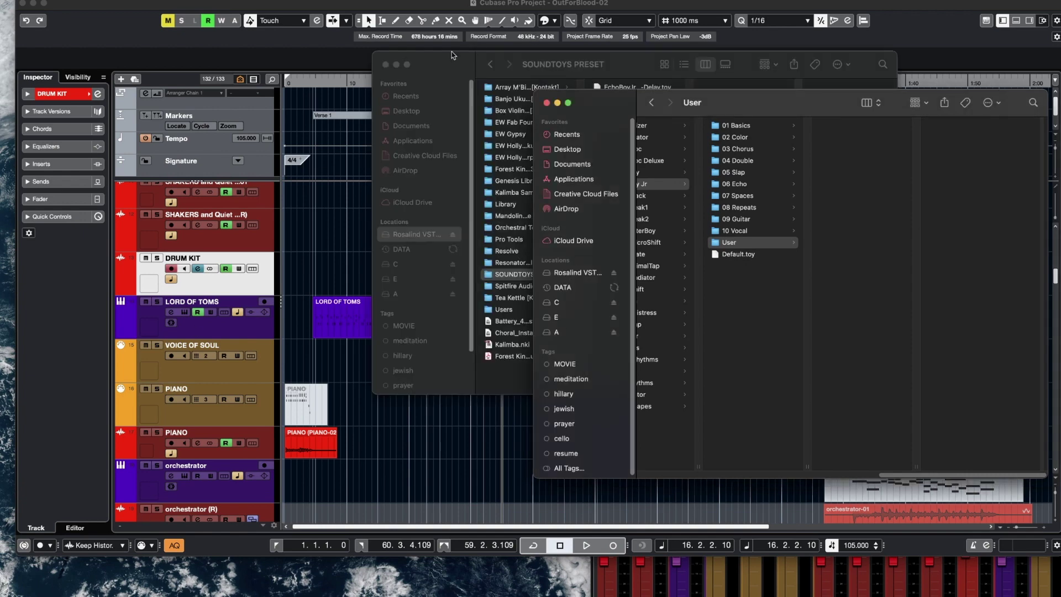
pyautogui.moveTo(436, 58); pyautogui.dragTo(286, 62)
pyautogui.click(485, 103)
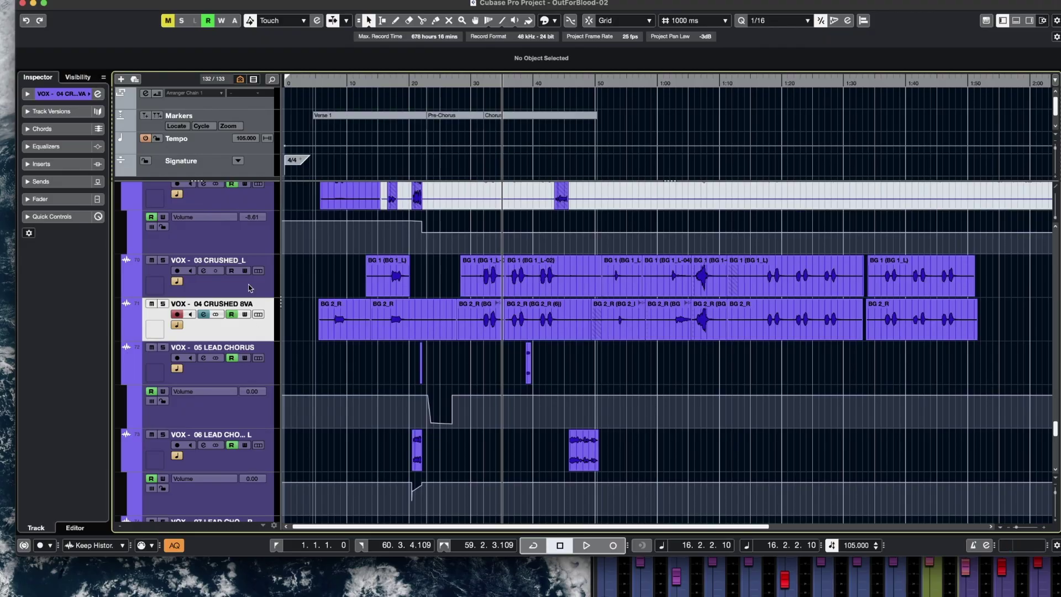
# - Select the VOX - 01 LEAD track and activate its EffectRack insert, opening the empty rack
pyautogui.click(250, 289)
pyautogui.scroll(5, 250, 288)
pyautogui.click(240, 233)
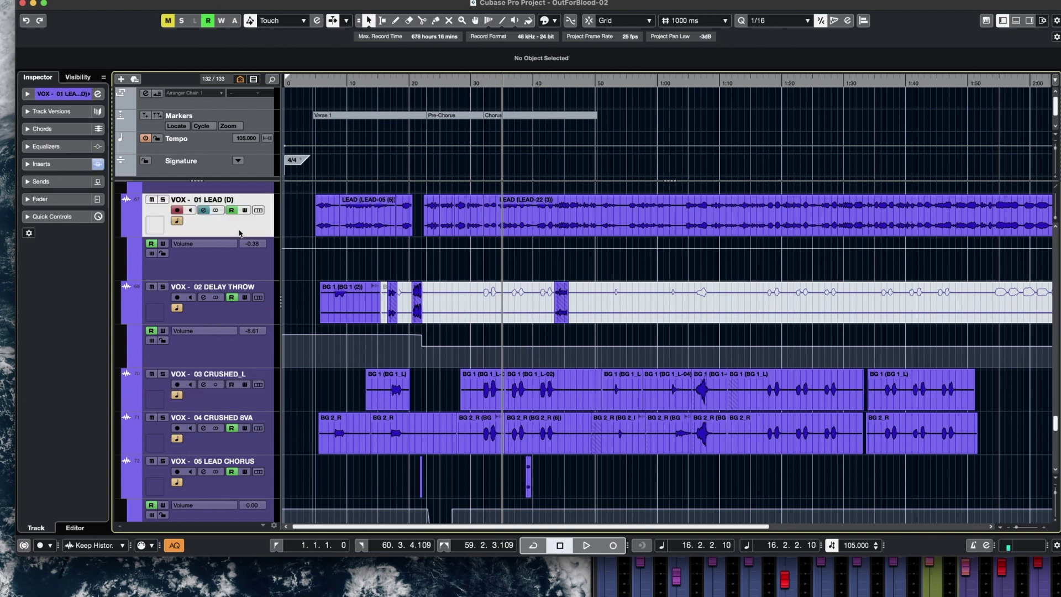
pyautogui.scroll(15, 240, 233)
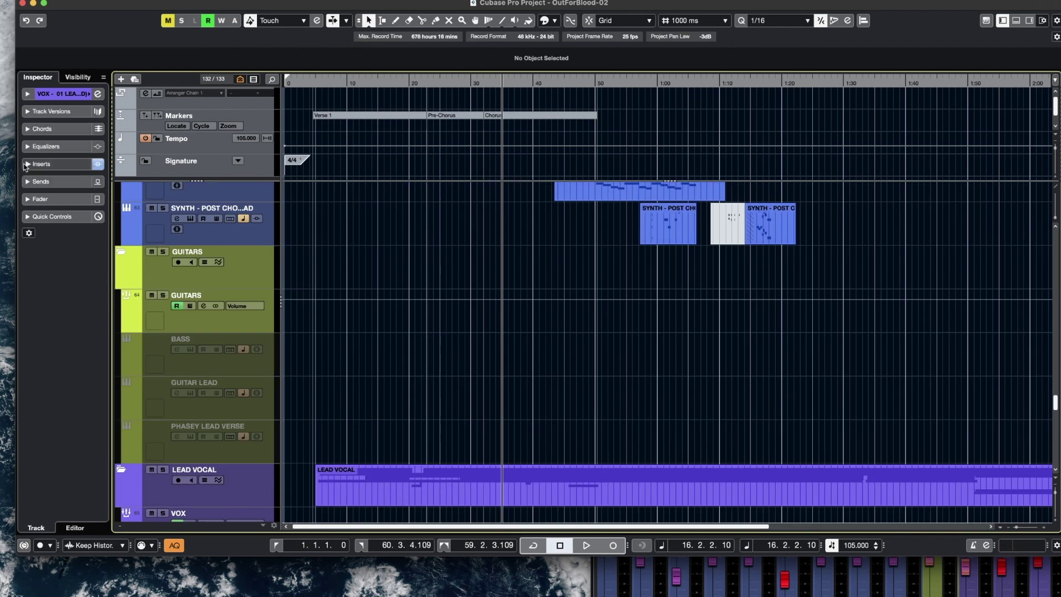
pyautogui.click(40, 163)
pyautogui.click(37, 232)
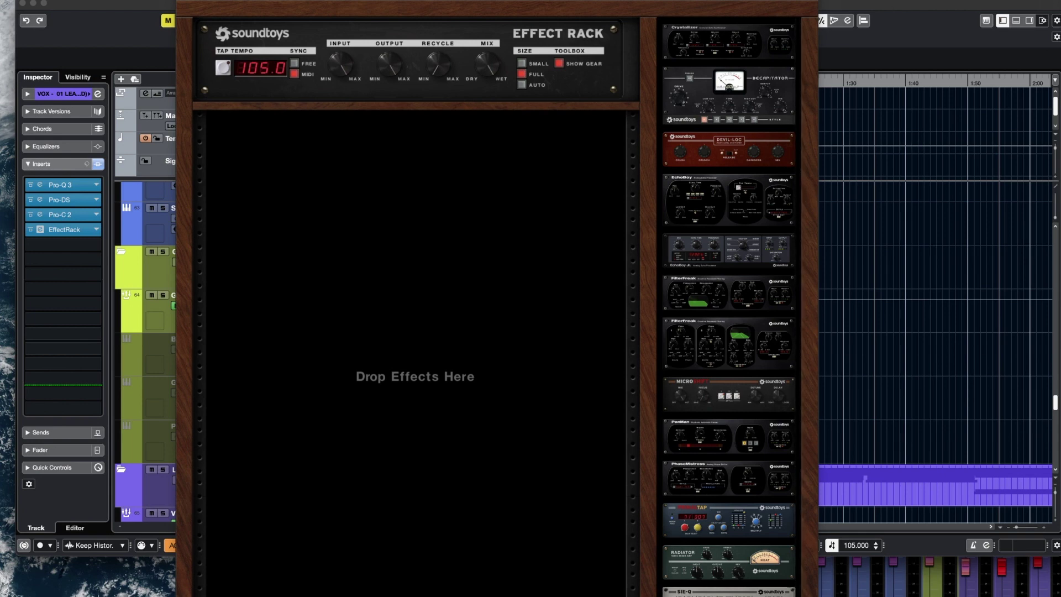
# - Drop Octave Down Divider.toy into the empty rack, loading Tremolator, Crystallizer and EchoBoy
pyautogui.press('super+Tab')
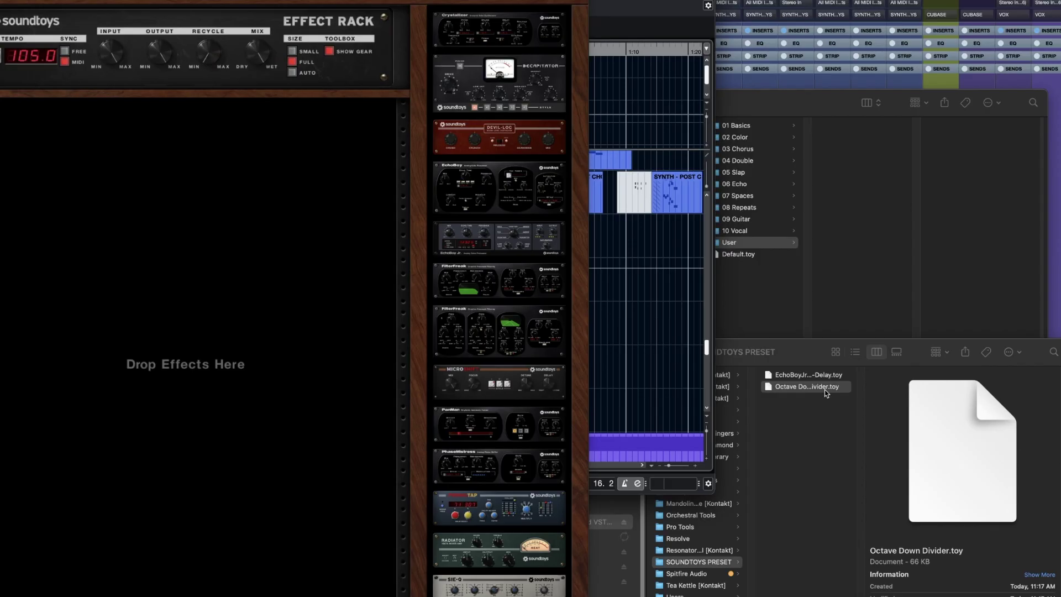
pyautogui.moveTo(824, 390); pyautogui.dragTo(188, 212)
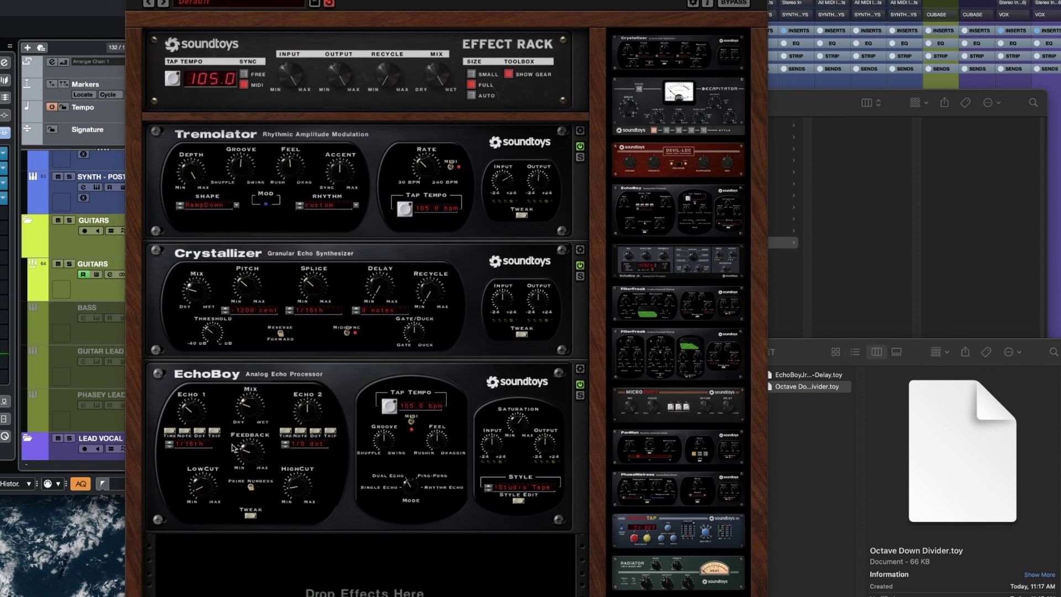
# - Save the current rack as a User preset named 'octave down divider'
pyautogui.click(238, 3)
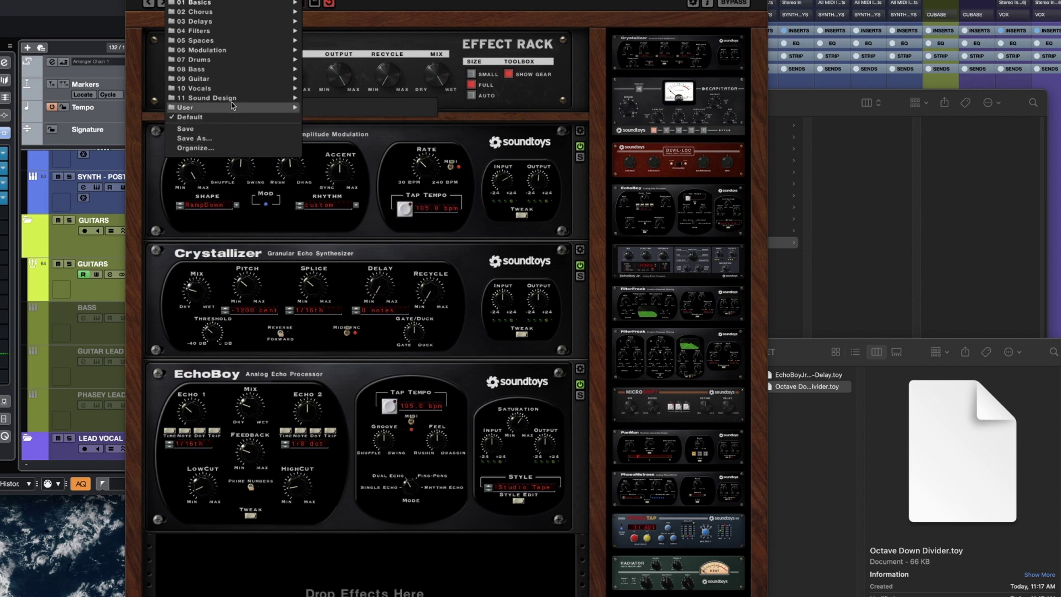
pyautogui.click(223, 138)
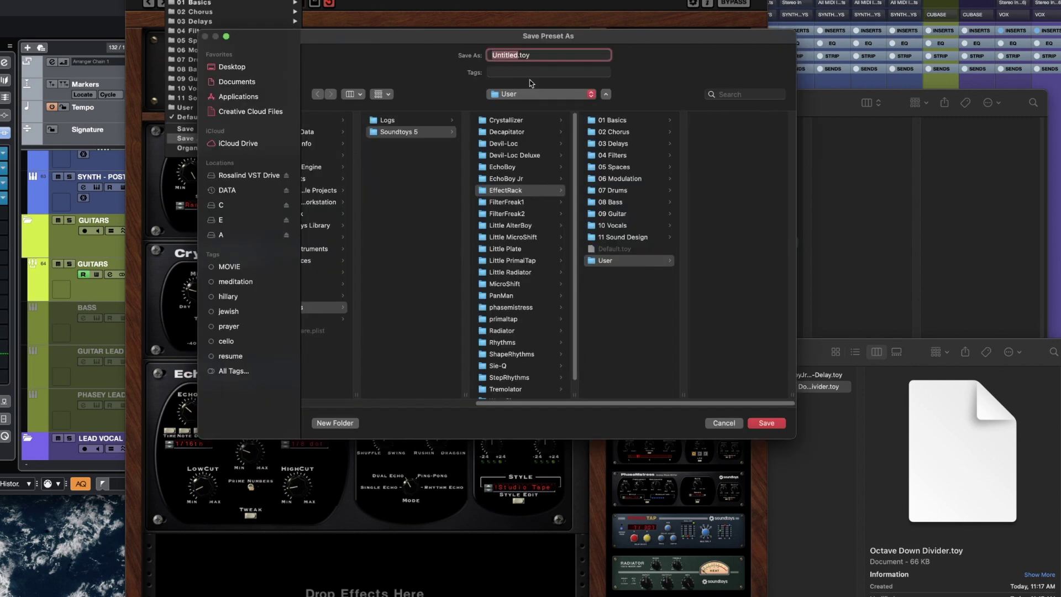
pyautogui.write('octave down divider')
pyautogui.click(774, 424)
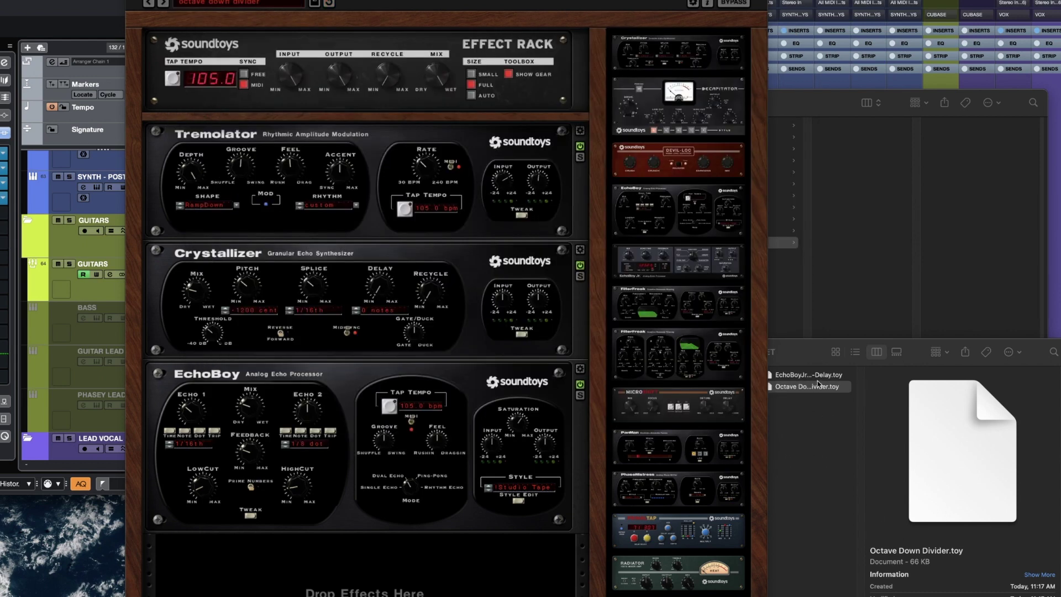
# - Reset the rack to its Default preset and place the Finder preset window beside it
pyautogui.click(242, 4)
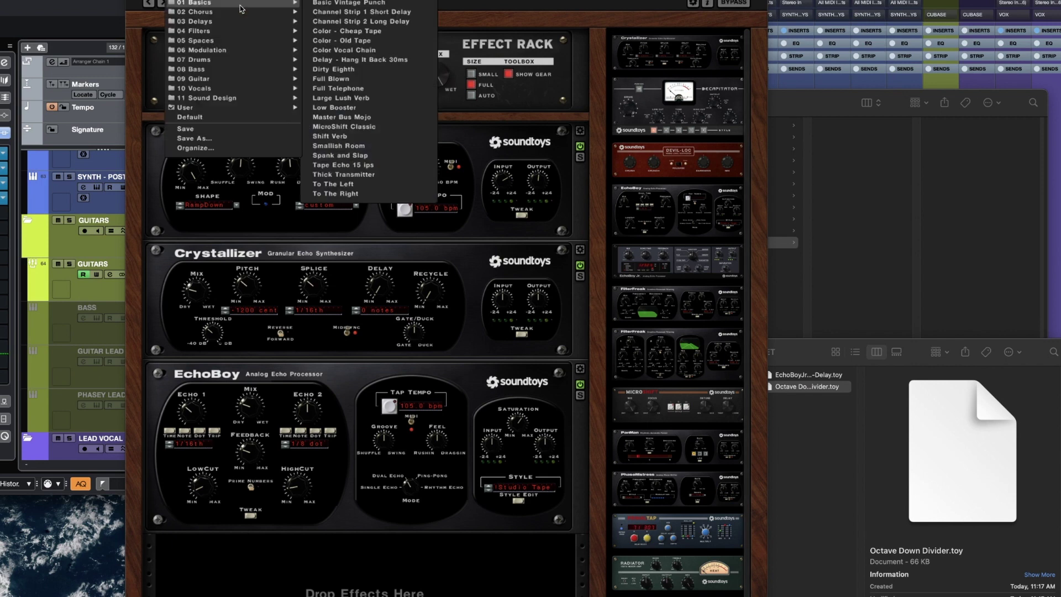
pyautogui.click(261, 118)
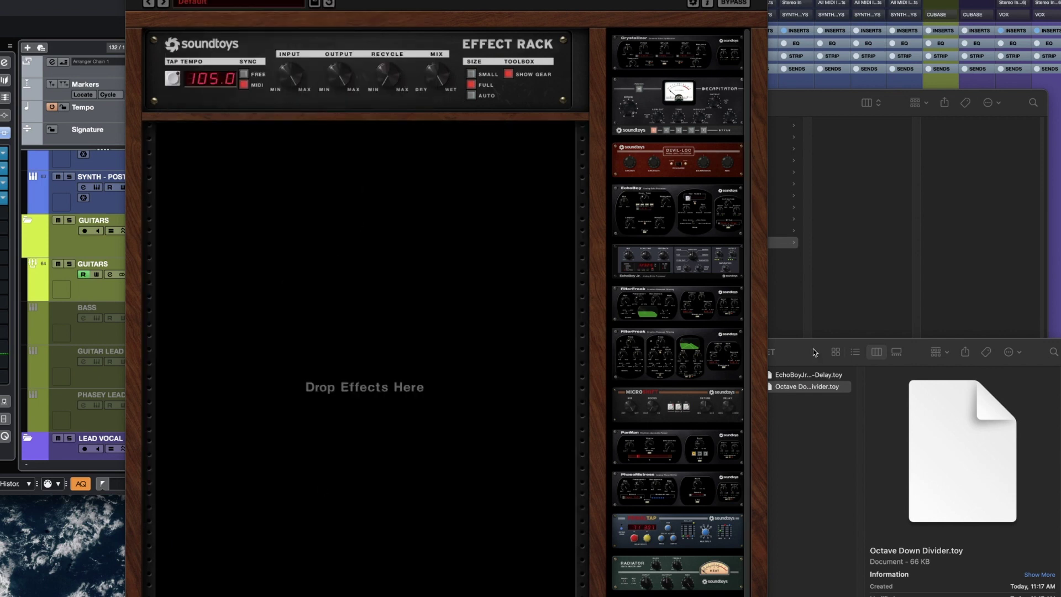
pyautogui.click(810, 384)
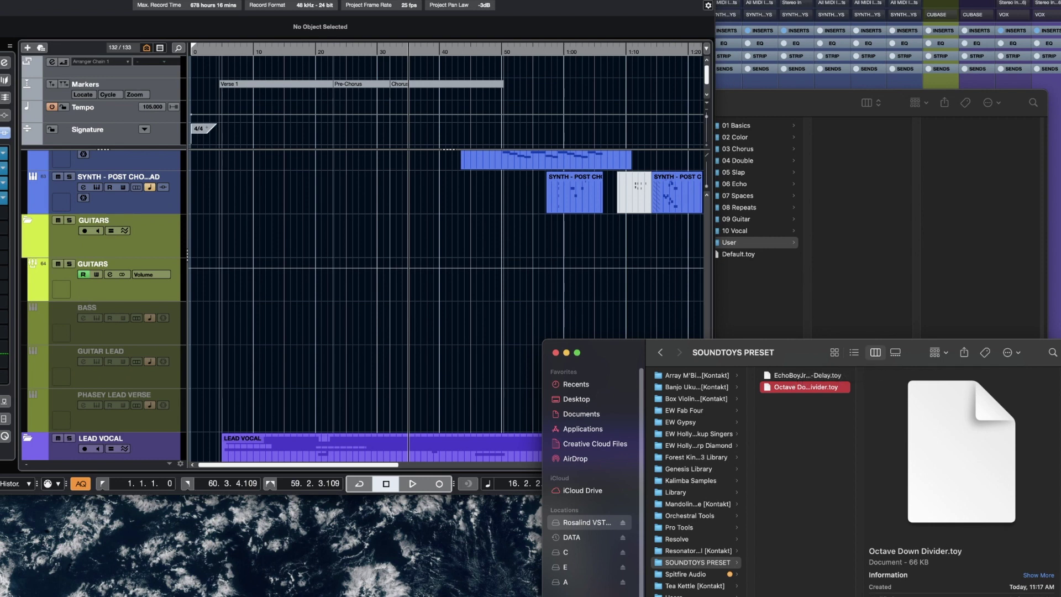
pyautogui.press('super+Tab')
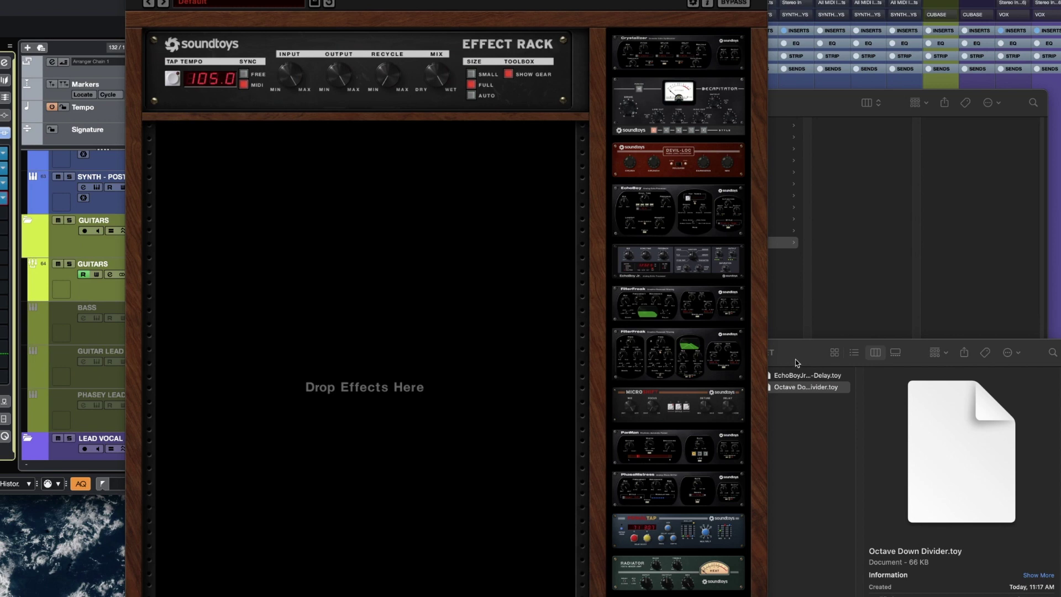
pyautogui.moveTo(797, 354); pyautogui.dragTo(870, 344)
pyautogui.press('super+Tab')
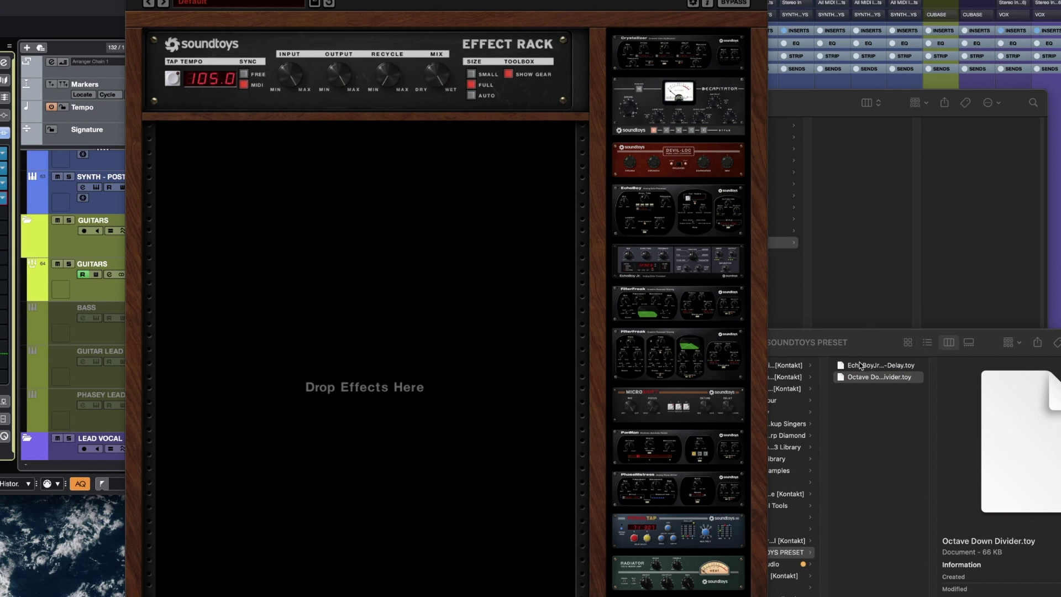
# - Add an EchoBoy Jr. module to the rack and apply the EchoBoyJr delay .toy preset to it
pyautogui.moveTo(858, 369); pyautogui.dragTo(366, 221)
pyautogui.moveTo(647, 272); pyautogui.dragTo(330, 212)
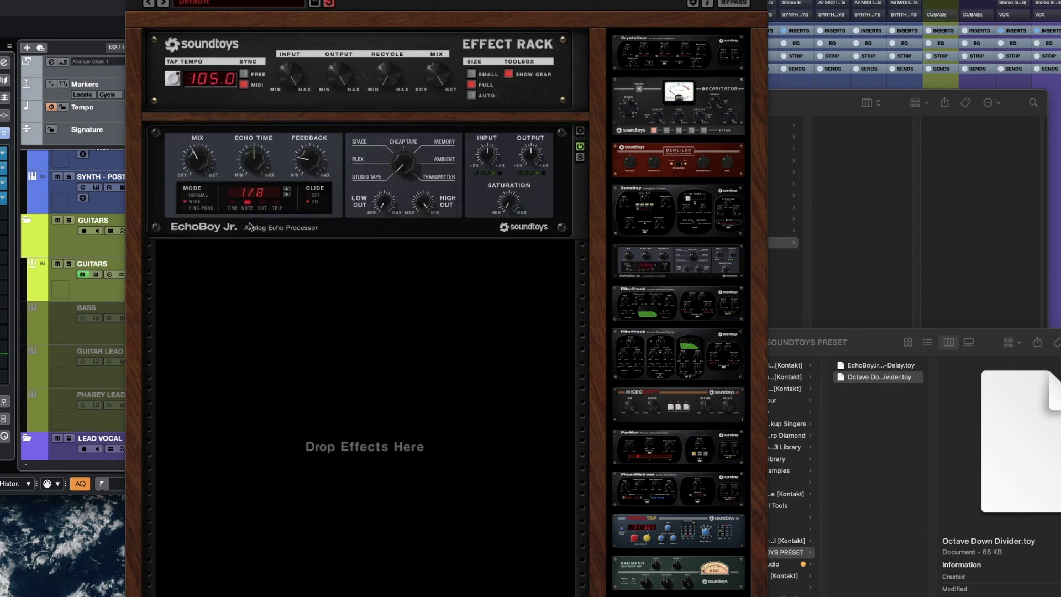
pyautogui.click(579, 132)
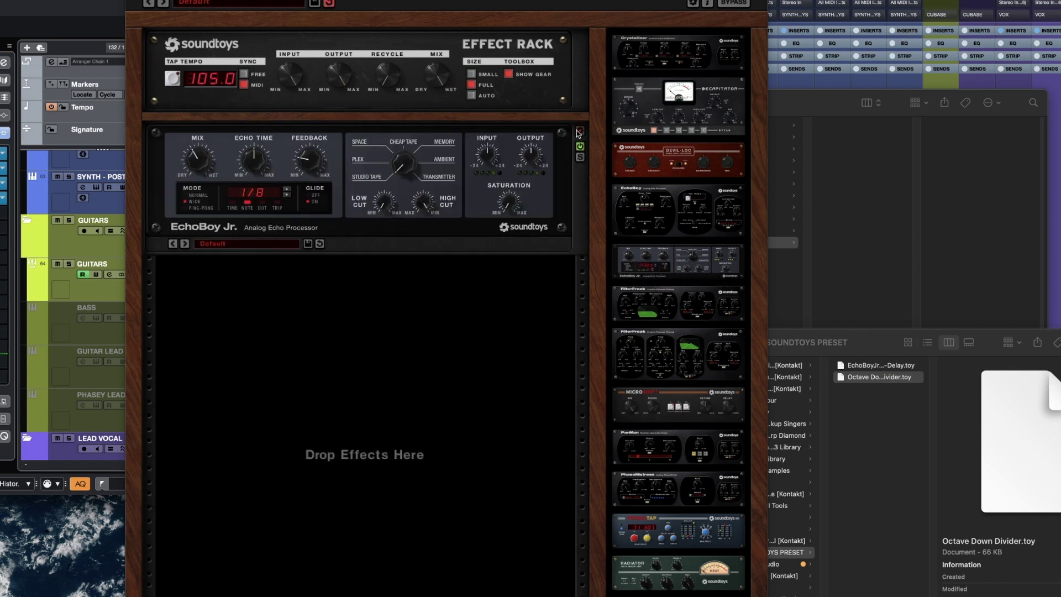
pyautogui.moveTo(873, 368); pyautogui.dragTo(336, 188)
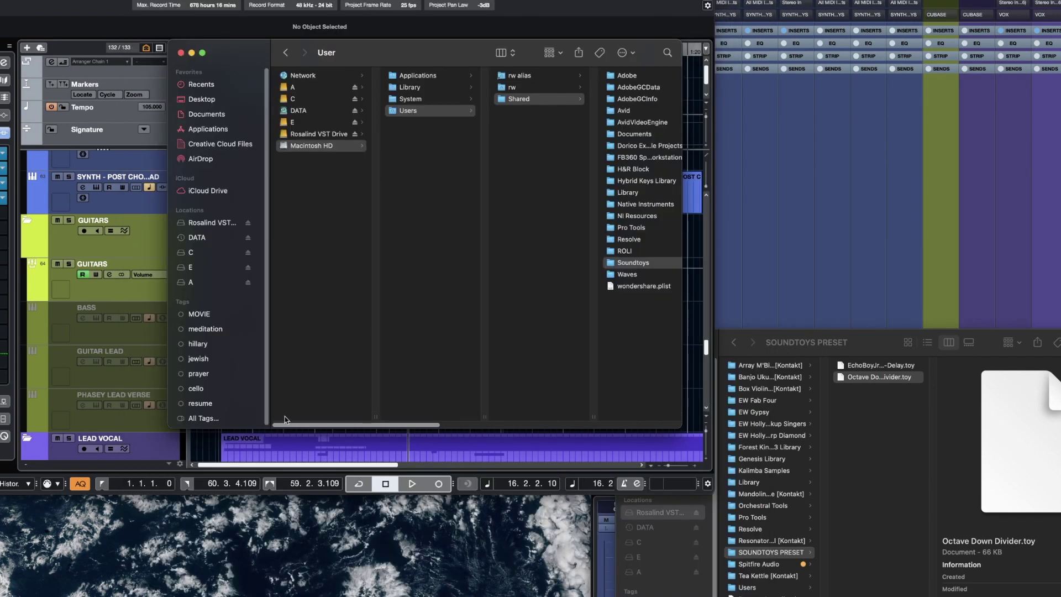
# - Browse Finder's columns to Users > Shared > Soundtoys > Soundtoys 5 > EffectRack > User
pyautogui.hscroll(10, 284, 416)
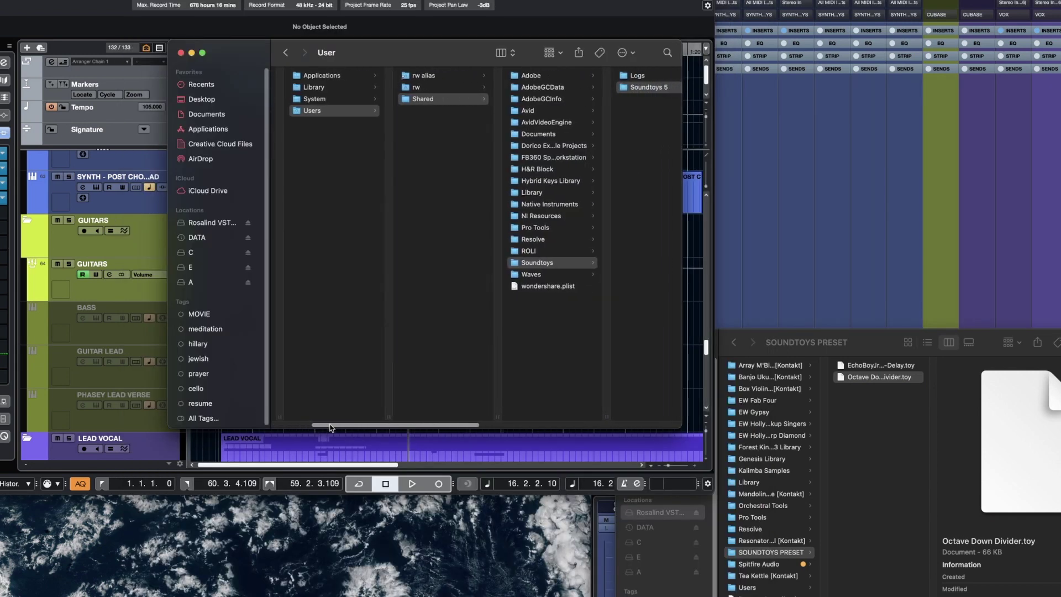
pyautogui.moveTo(351, 427); pyautogui.dragTo(466, 437)
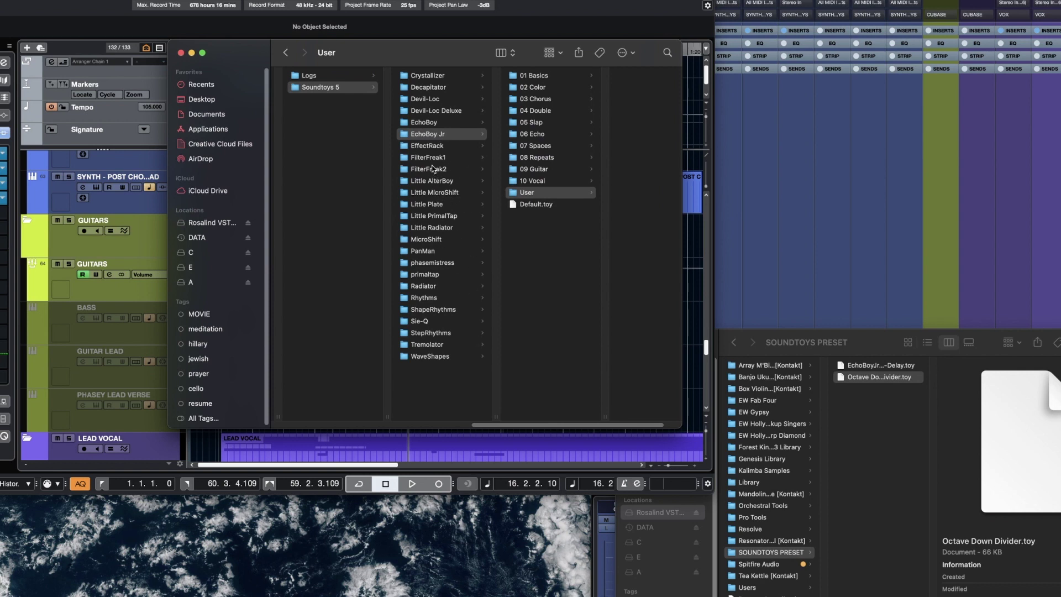
pyautogui.click(426, 147)
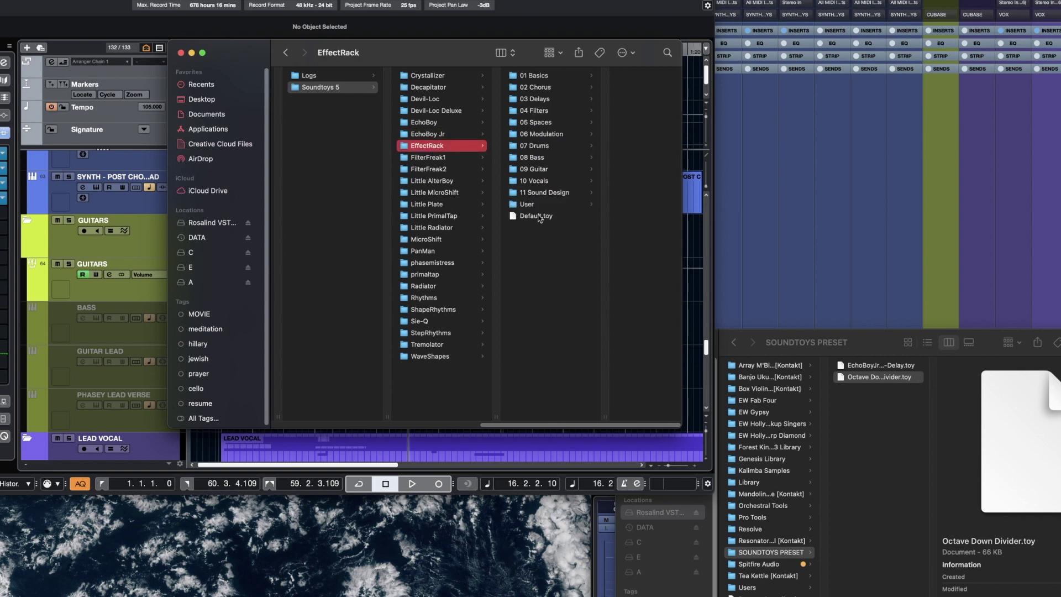
pyautogui.click(539, 205)
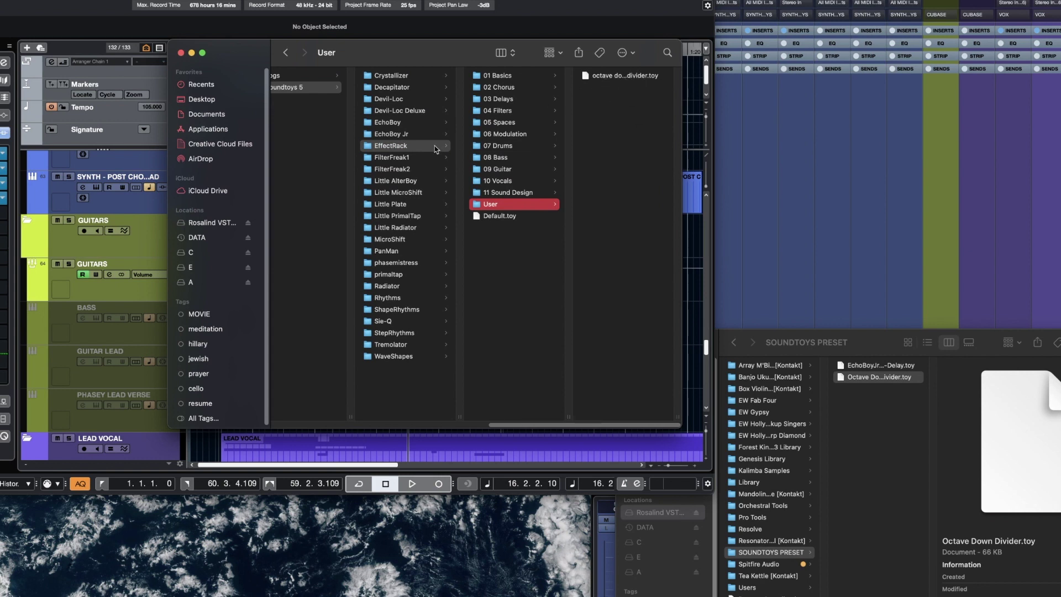
# - Open the EchoBoy Jr User folder and copy the EchoBoyJr delay preset into it
pyautogui.click(401, 136)
pyautogui.press('super+grave')
pyautogui.press('Return')
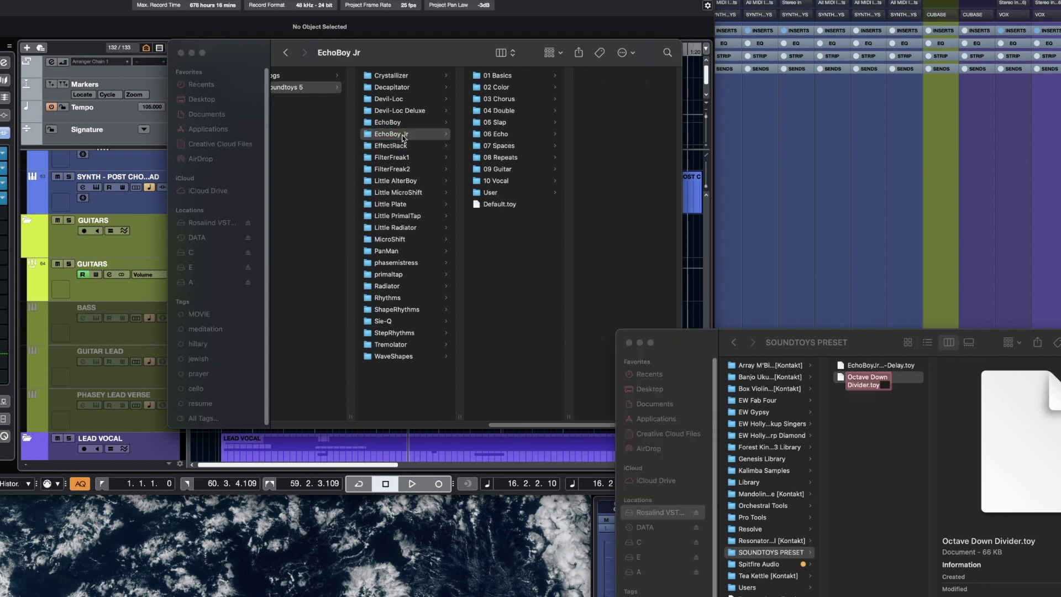
pyautogui.click(493, 191)
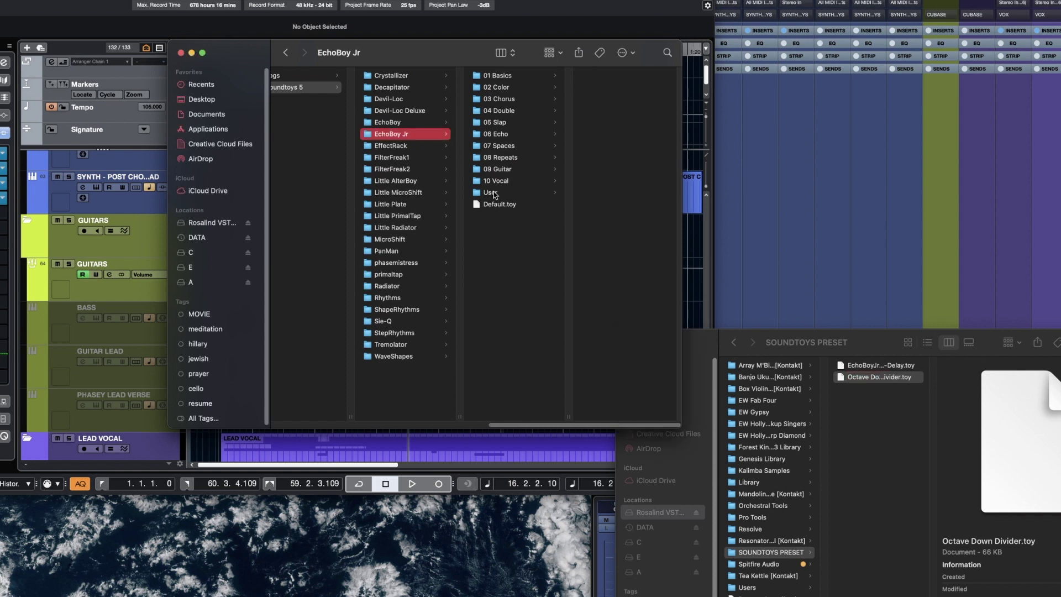
pyautogui.click(493, 191)
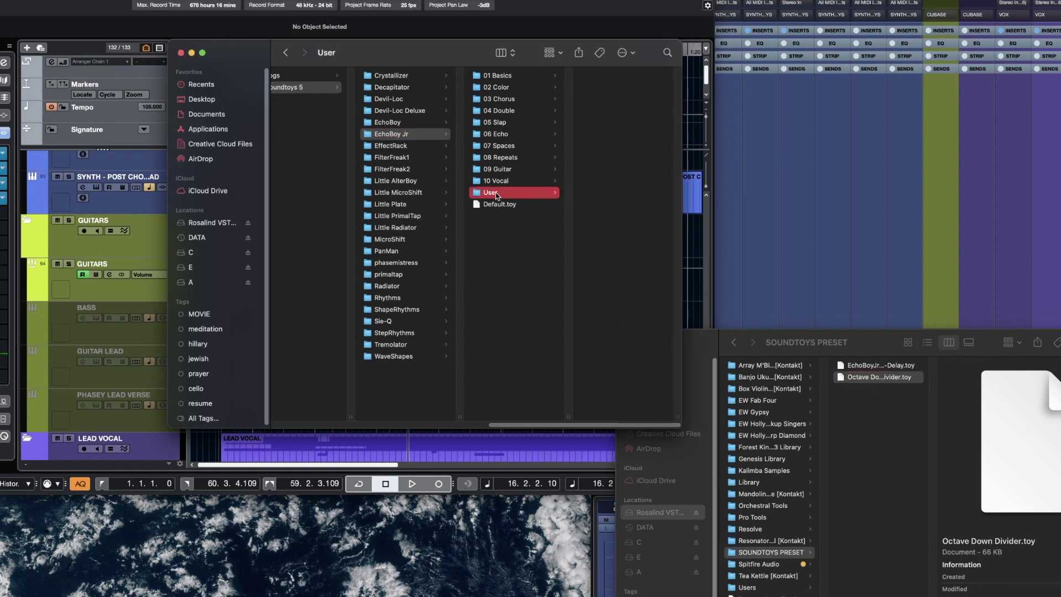
pyautogui.click(880, 368)
pyautogui.moveTo(887, 367); pyautogui.dragTo(587, 167)
pyautogui.moveTo(480, 58); pyautogui.dragTo(472, 58)
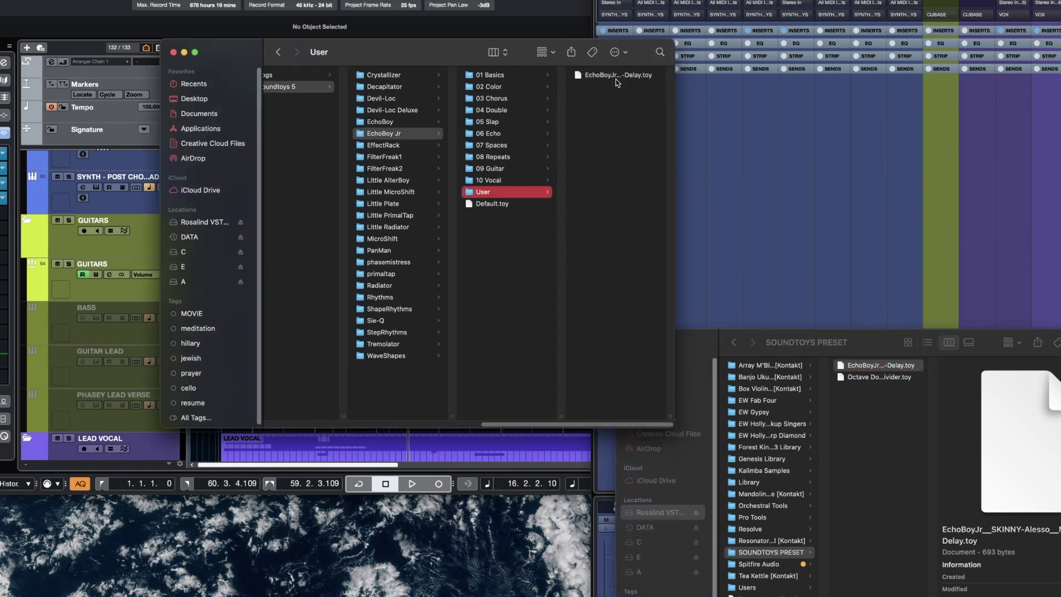
# - Rename the copied preset, removing the 'EchoBoyJr__' prefix so it starts with 'SKINNY'
pyautogui.click(616, 77)
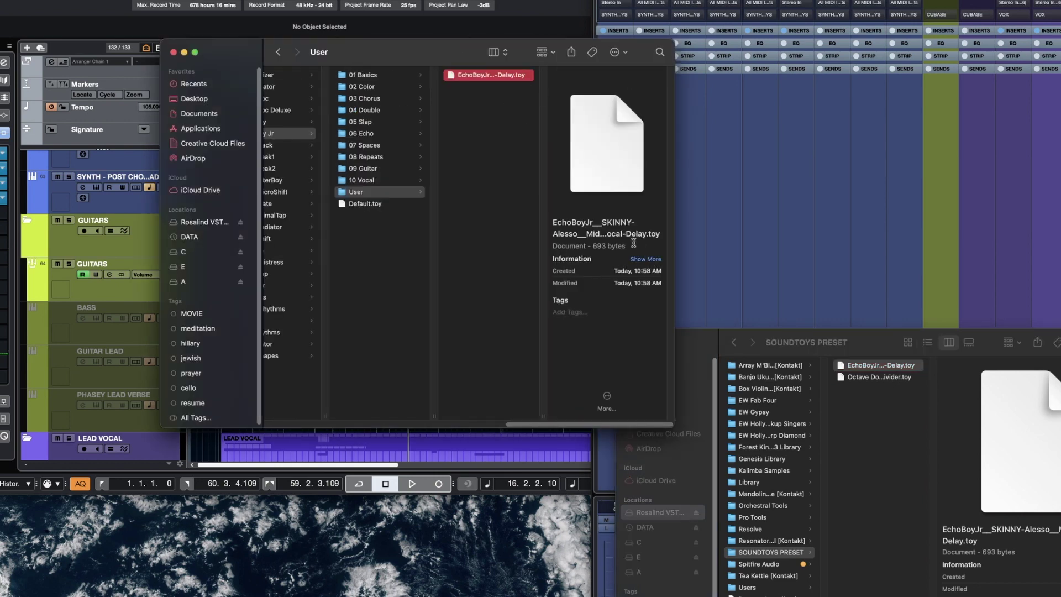
pyautogui.rightClick(478, 81)
pyautogui.click(531, 143)
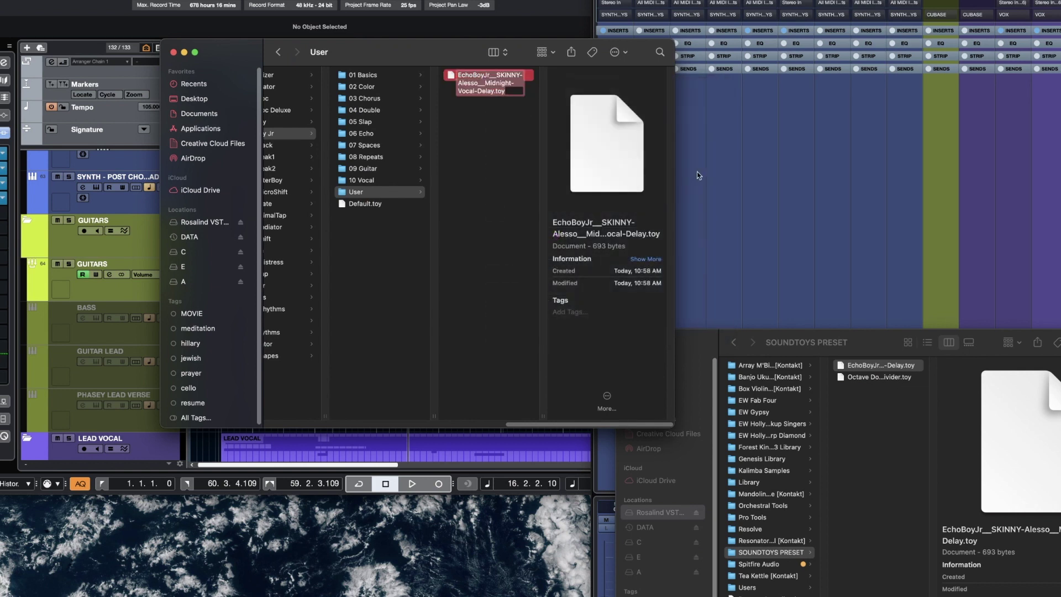
pyautogui.click(499, 78)
pyautogui.press('BackSpace')
pyautogui.press('BackSpace')
pyautogui.press('BackSpace')
pyautogui.press('BackSpace')
pyautogui.press('BackSpace')
pyautogui.press('BackSpace')
pyautogui.press('BackSpace')
pyautogui.press('BackSpace')
pyautogui.press('BackSpace')
pyautogui.press('BackSpace')
pyautogui.press('BackSpace')
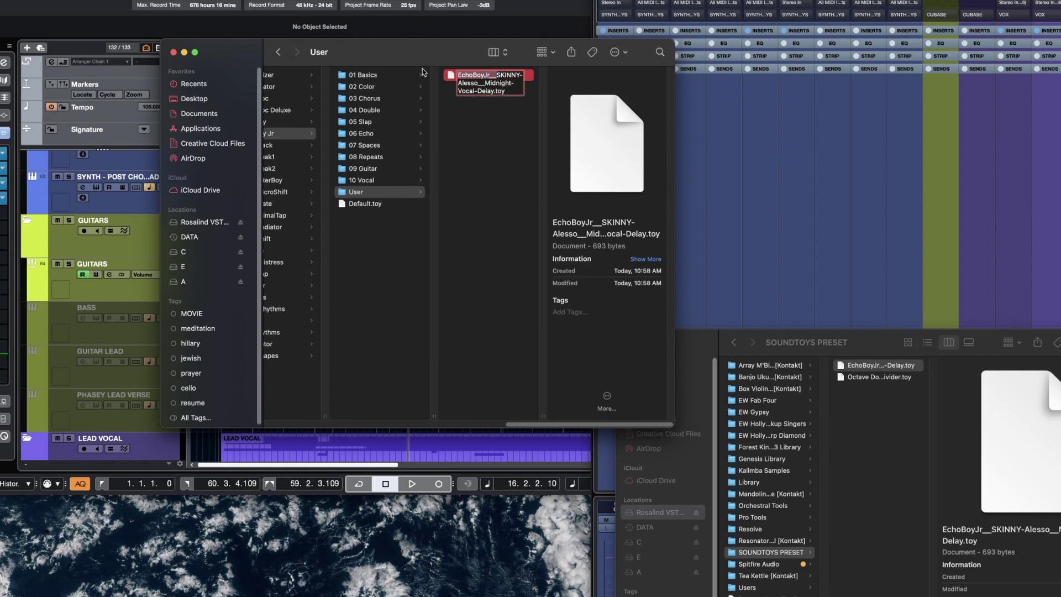
pyautogui.click(484, 74)
pyautogui.press('BackSpace')
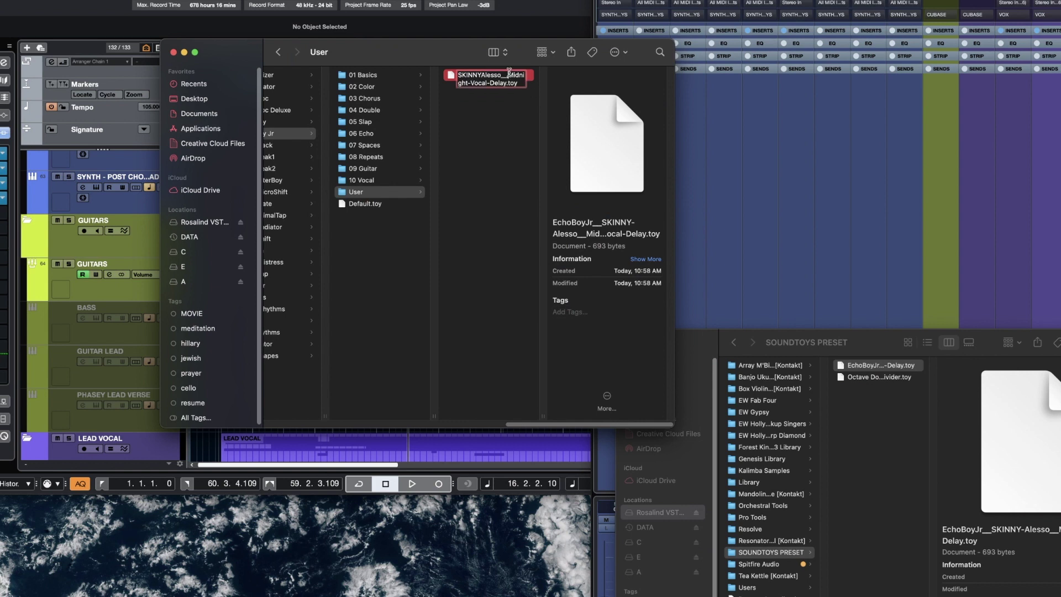
pyautogui.press('BackSpace')
pyautogui.press('BackSpace')
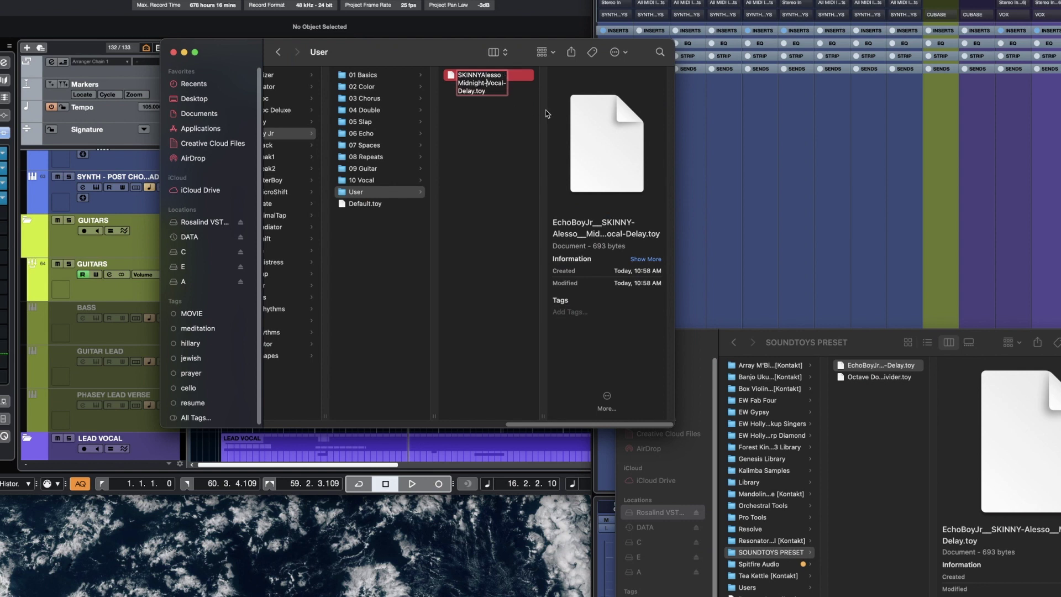
pyautogui.press('BackSpace')
pyautogui.click(495, 136)
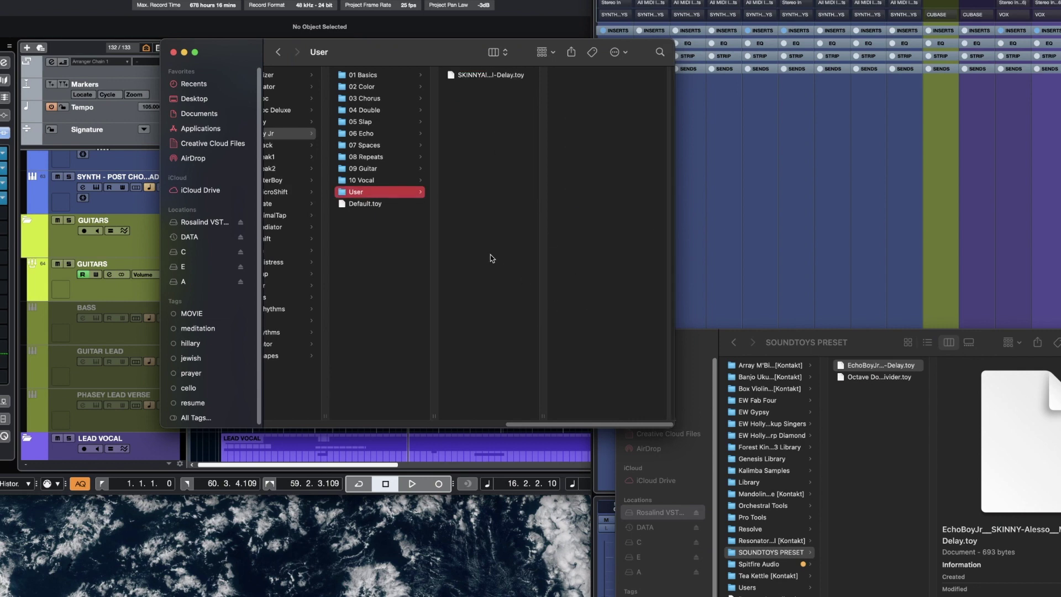
# - Reopen the VOX - 01 LEAD EffectRack insert and discard its unsaved rack changes
pyautogui.click(160, 53)
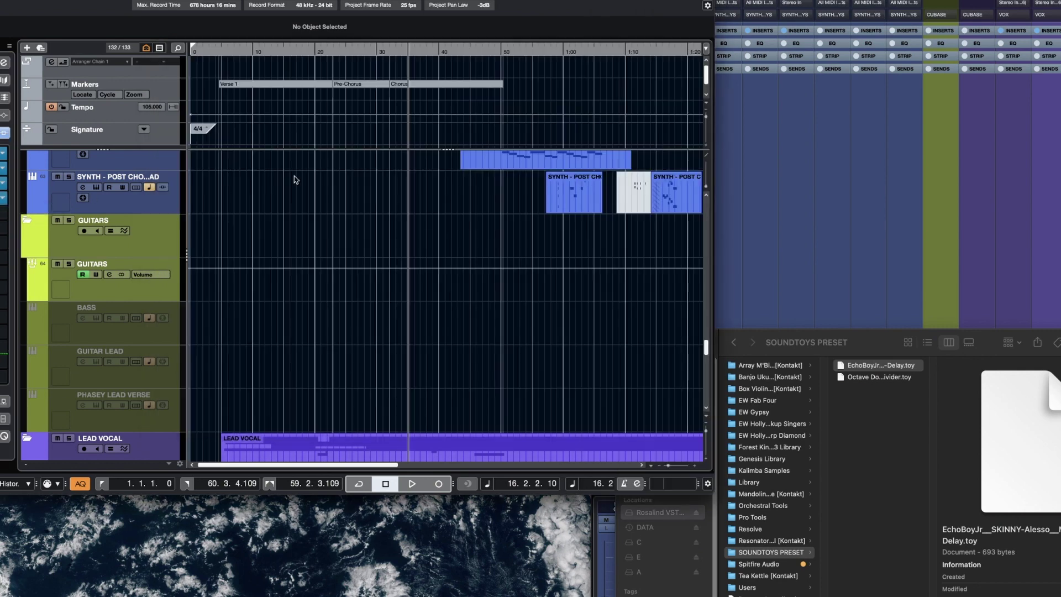
pyautogui.click(3, 199)
pyautogui.click(3, 199)
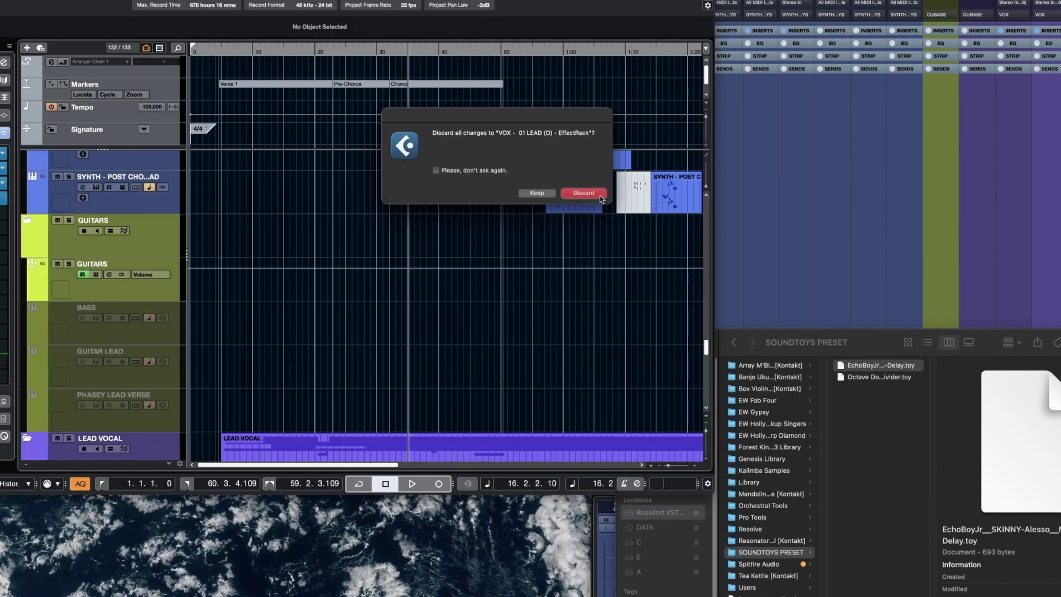
pyautogui.click(600, 193)
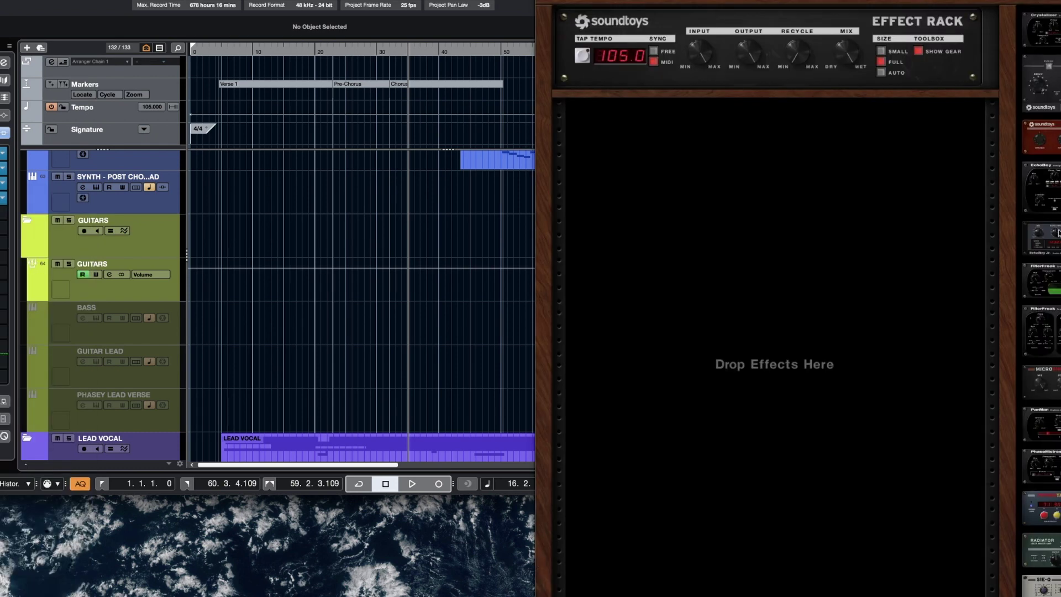
# - Add EchoBoy Jr. to the rack and load the Midnight Vocal-Delay preset from its User list
pyautogui.moveTo(1041, 238); pyautogui.dragTo(681, 156)
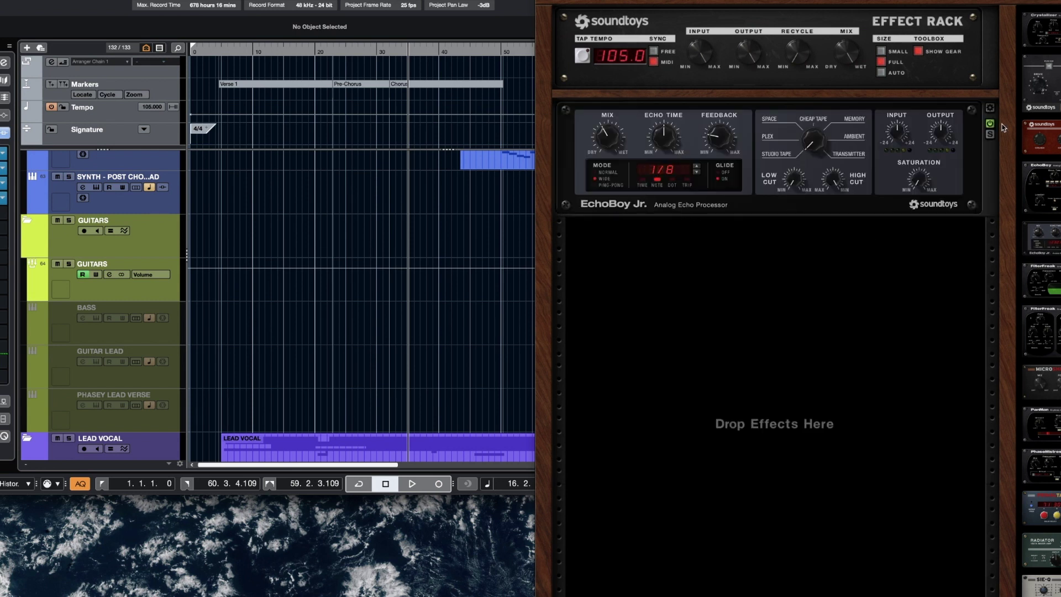
pyautogui.click(990, 109)
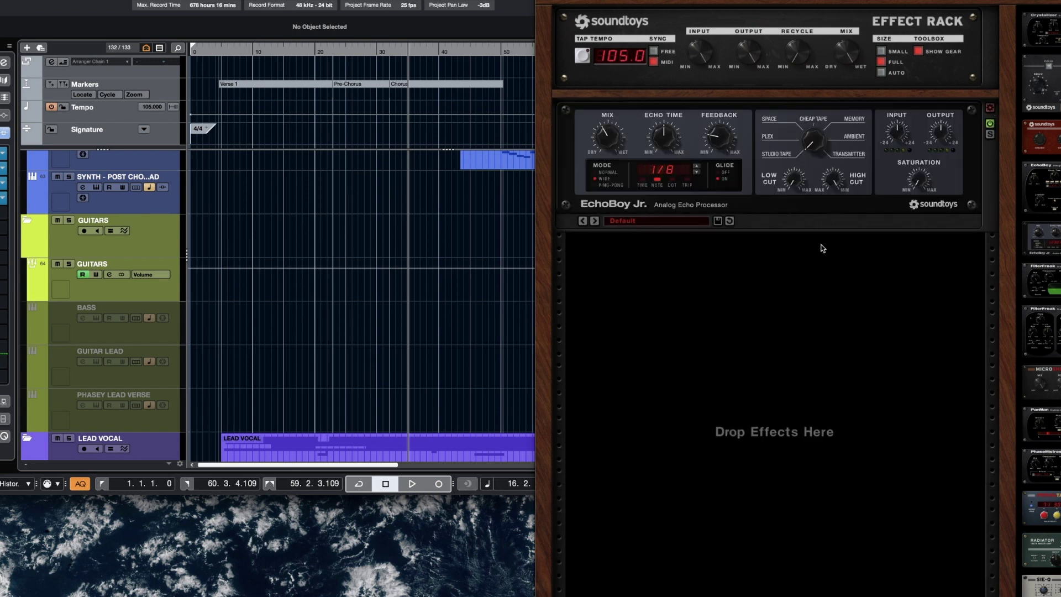
pyautogui.click(664, 218)
pyautogui.moveTo(668, 180)
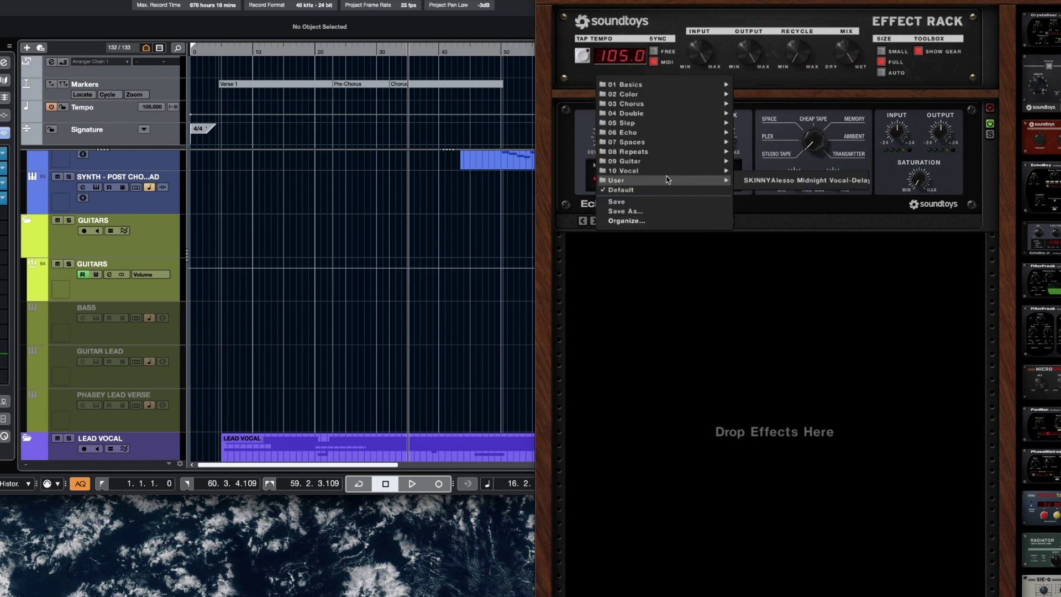
pyautogui.click(788, 185)
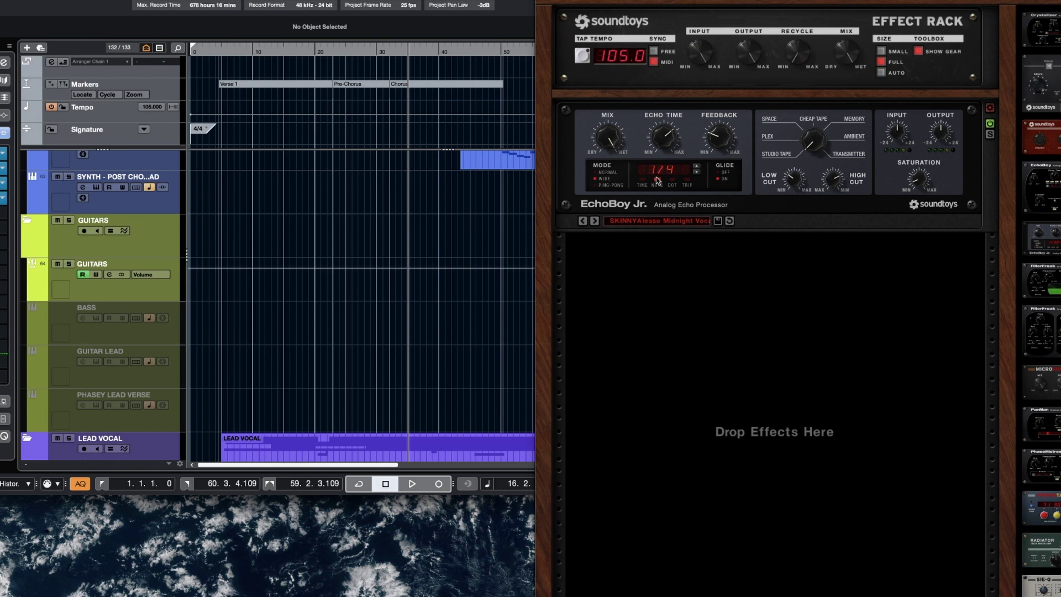
# - Play the vocal tracks from around bar 5 to hear the delay, then stop and move the rack window
pyautogui.click(221, 54)
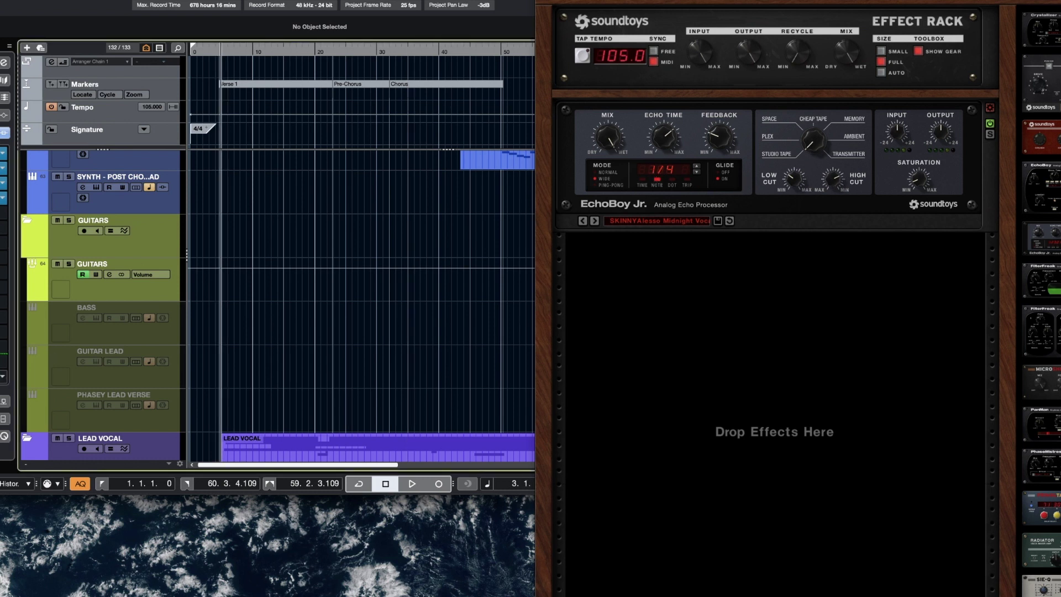
pyautogui.scroll(-5, 111, 303)
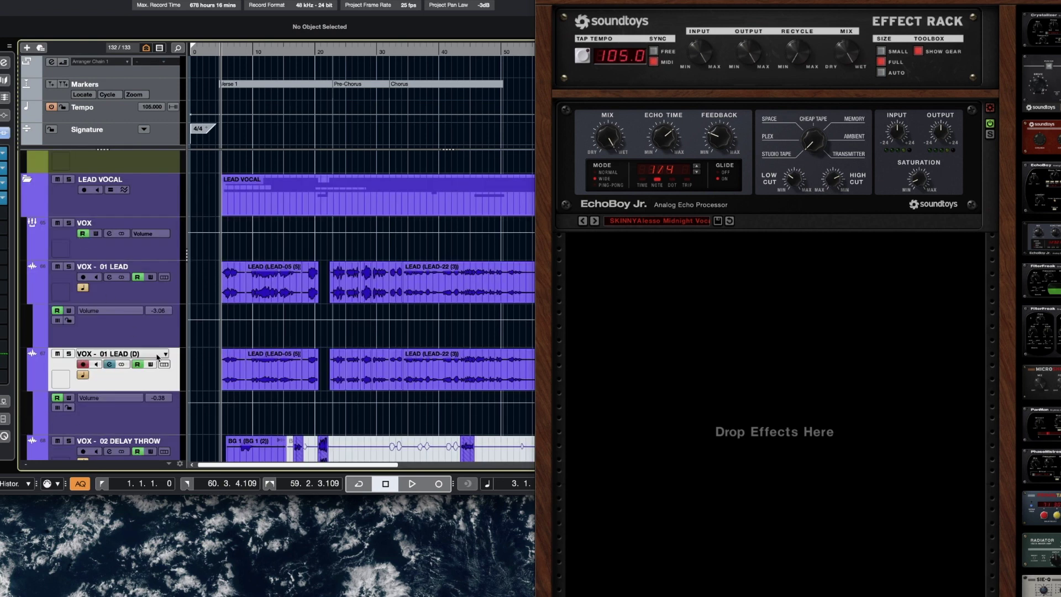
pyautogui.press('space')
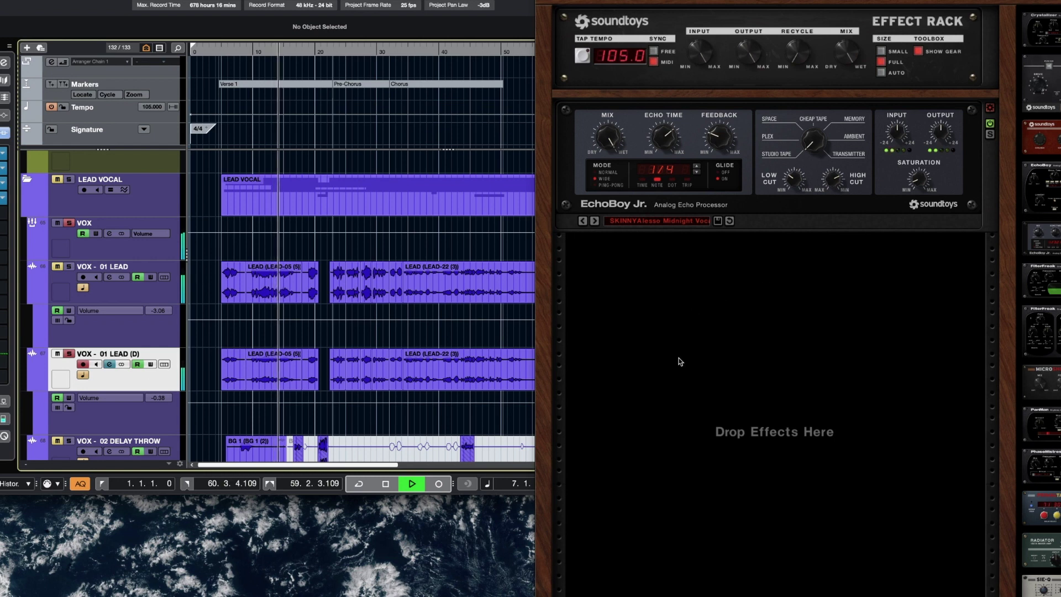
pyautogui.press('space')
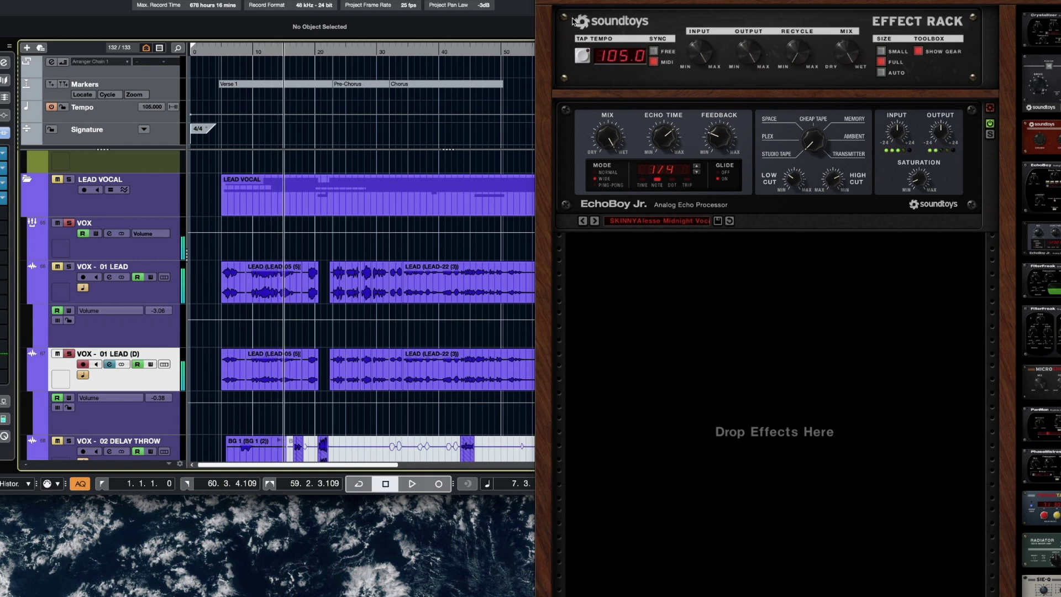
pyautogui.moveTo(690, 0); pyautogui.dragTo(238, 13)
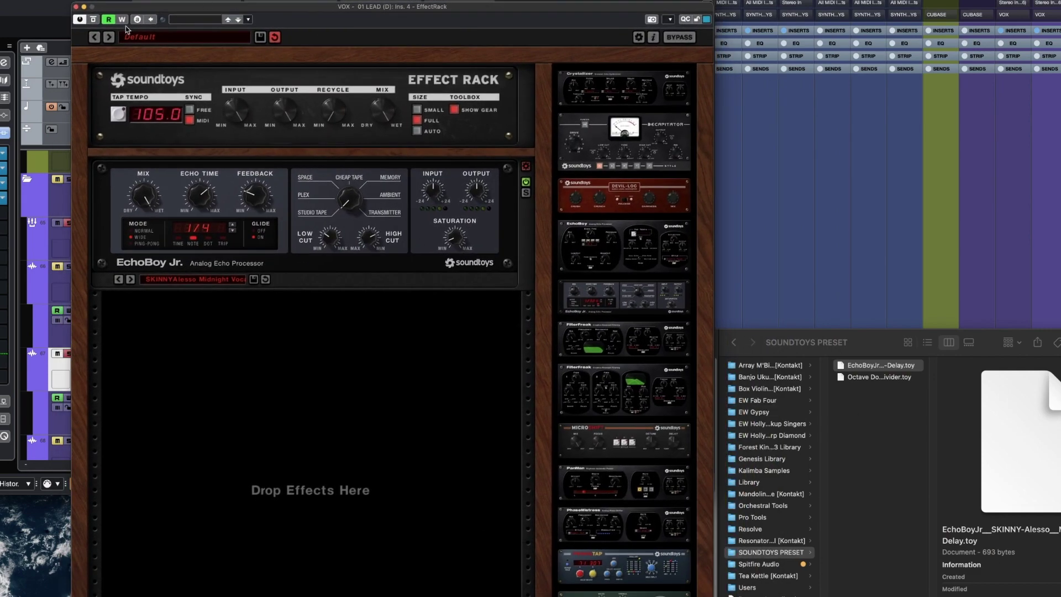